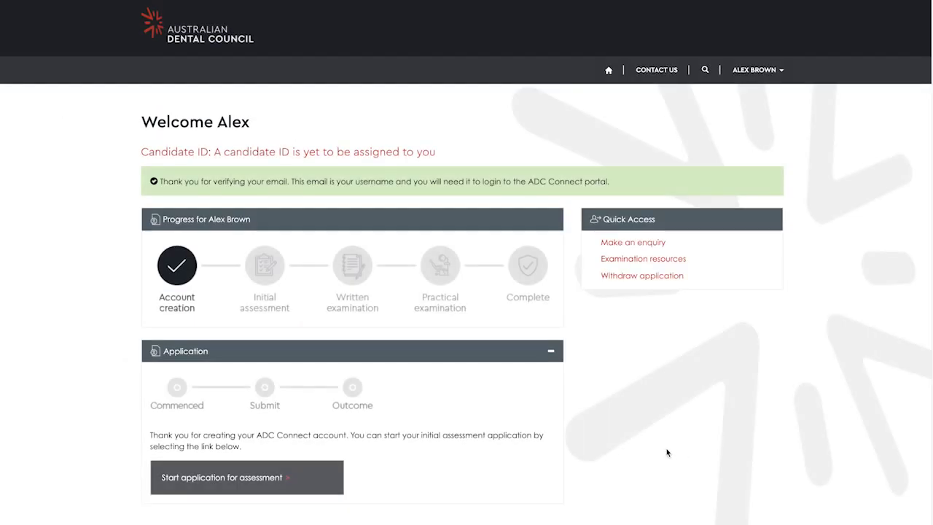
- Start the application for initial assessment from the dashboard
{"action": "scroll", "coordinate": [667, 453], "scroll_direction": "down", "scroll_amount": 1}
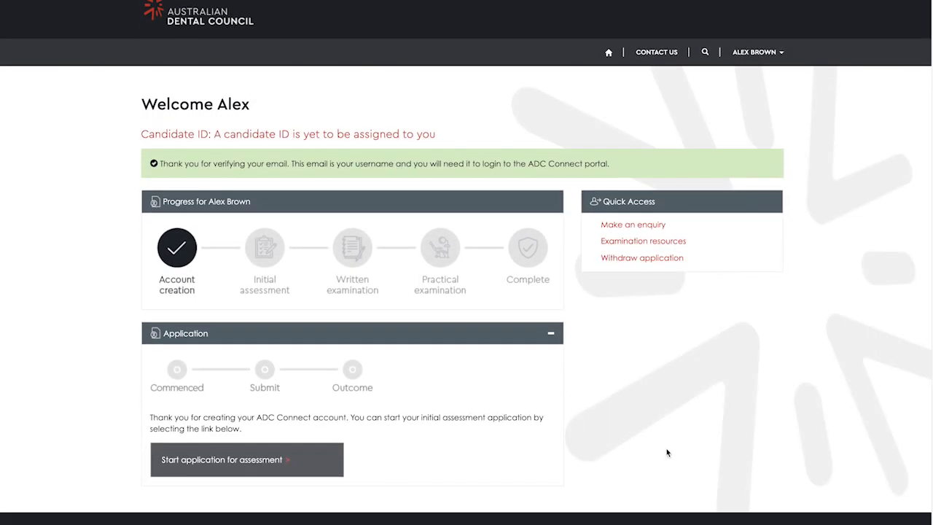
{"action": "left_click", "coordinate": [237, 466]}
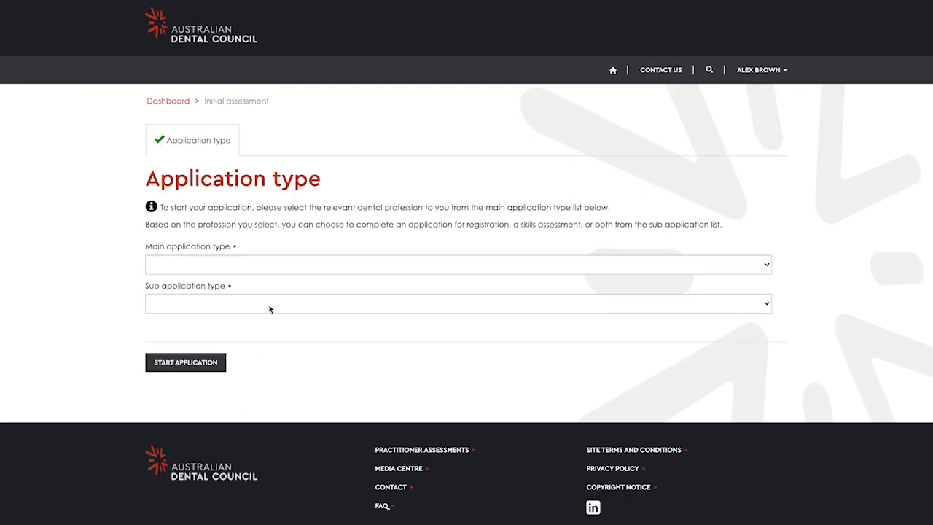
- Set the main application type to Dentist and check the available sub application types
{"action": "left_click", "coordinate": [272, 270]}
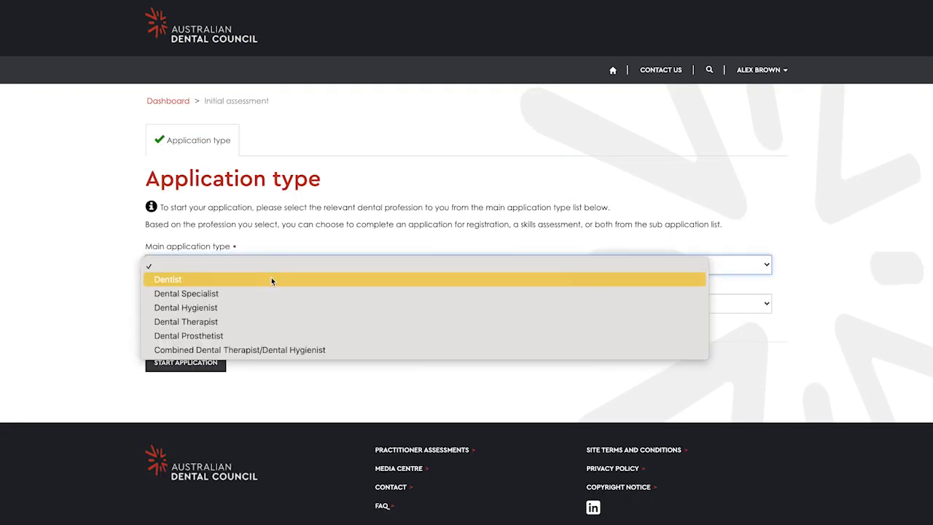
{"action": "left_click", "coordinate": [271, 277]}
{"action": "left_click", "coordinate": [276, 303]}
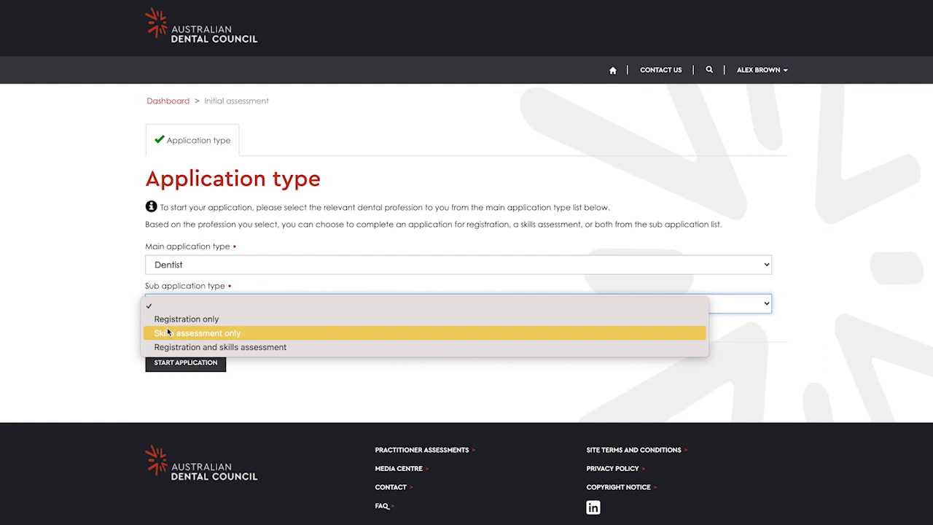
{"action": "left_click", "coordinate": [114, 326]}
- Switch the main application type through Dental Specialist, Dental Hygienist, Dental Therapist, Dental Prosthetist and Combined Dental Therapist/Dental Hygienist
{"action": "left_click", "coordinate": [178, 266]}
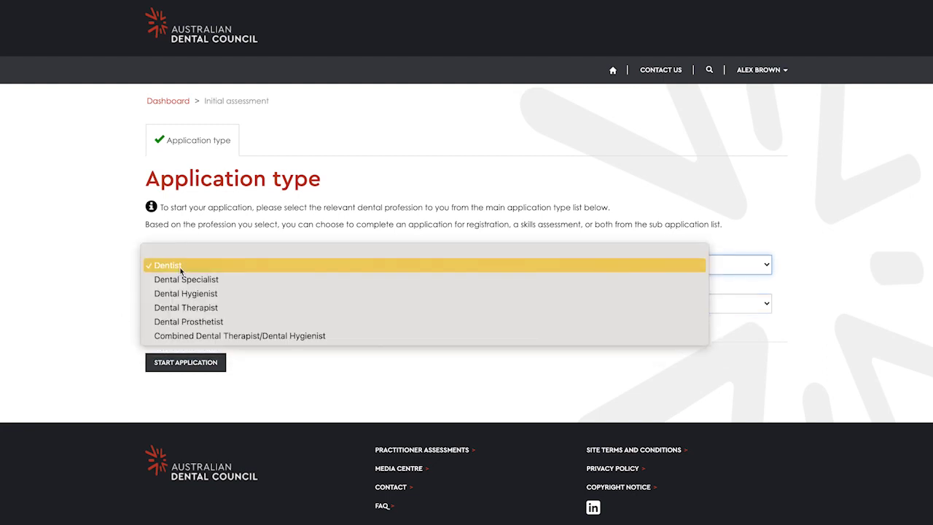
{"action": "left_click", "coordinate": [183, 277]}
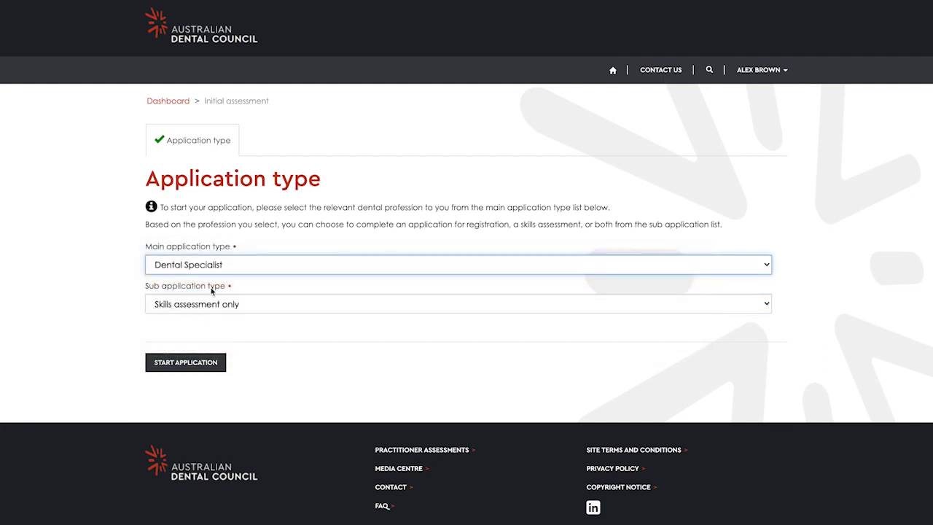
{"action": "left_click", "coordinate": [231, 266]}
{"action": "left_click", "coordinate": [229, 279]}
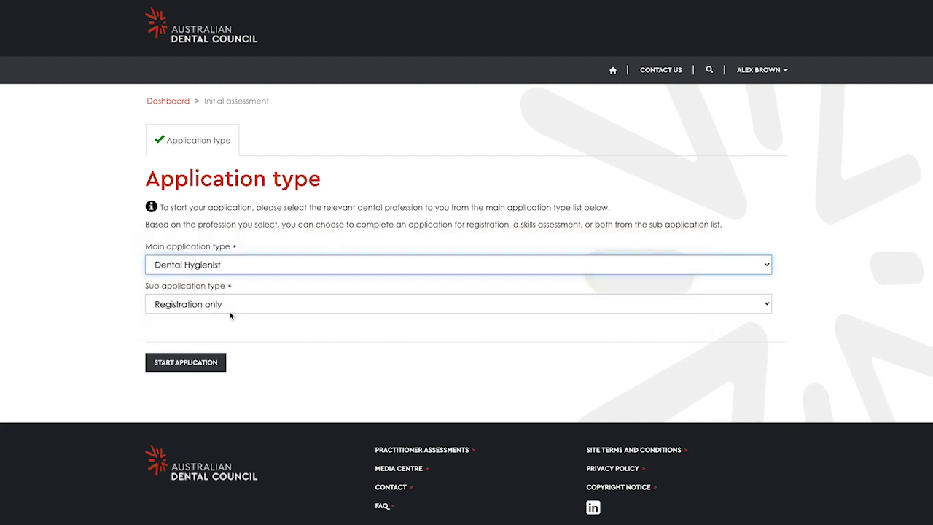
{"action": "left_click", "coordinate": [248, 264]}
{"action": "left_click", "coordinate": [247, 284]}
{"action": "left_click", "coordinate": [216, 273]}
{"action": "left_click", "coordinate": [218, 282]}
{"action": "left_click", "coordinate": [238, 269]}
{"action": "left_click", "coordinate": [238, 279]}
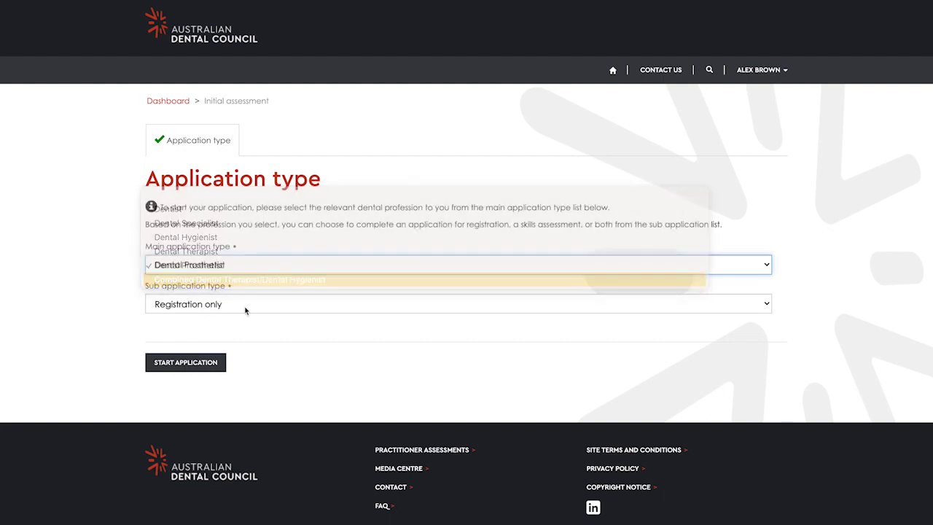
- Start the application with main type Dentist and sub type Registration only, and continue to the identification section
{"action": "left_click", "coordinate": [252, 266]}
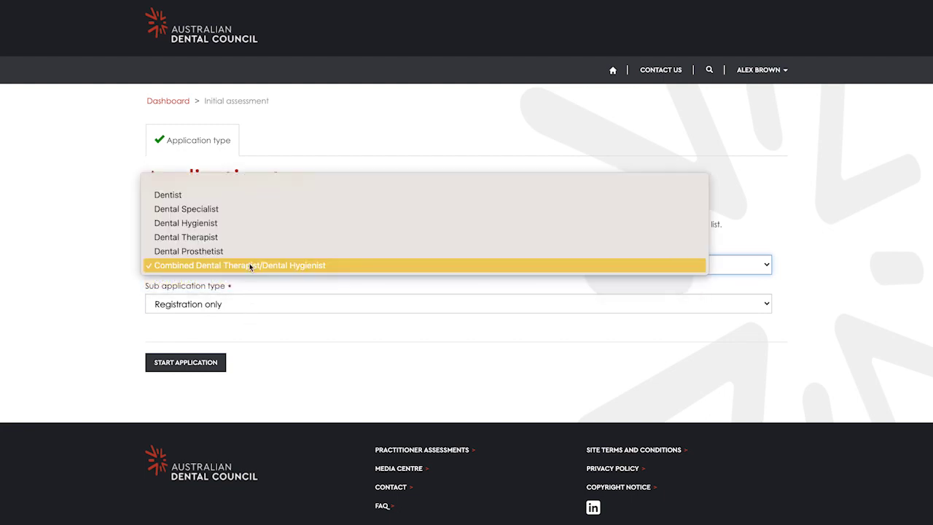
{"action": "left_click", "coordinate": [246, 194]}
{"action": "left_click", "coordinate": [179, 304]}
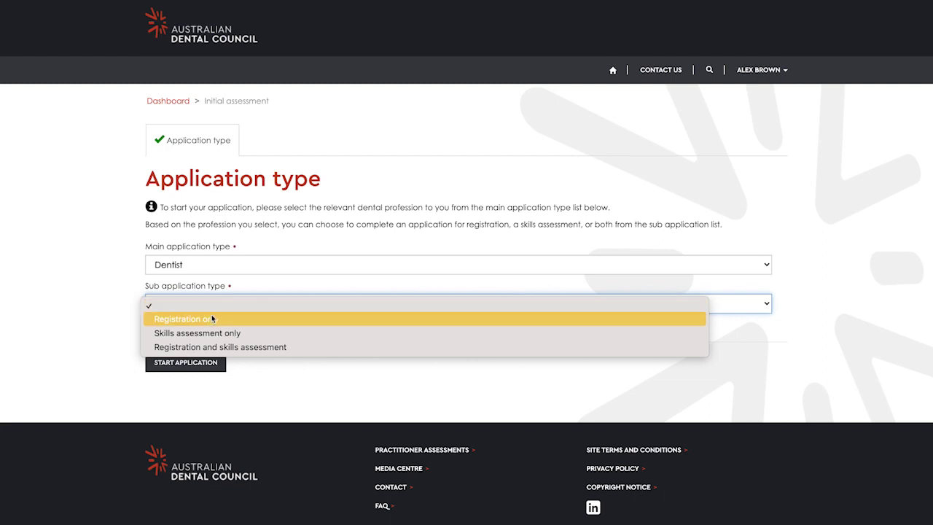
{"action": "left_click", "coordinate": [239, 319]}
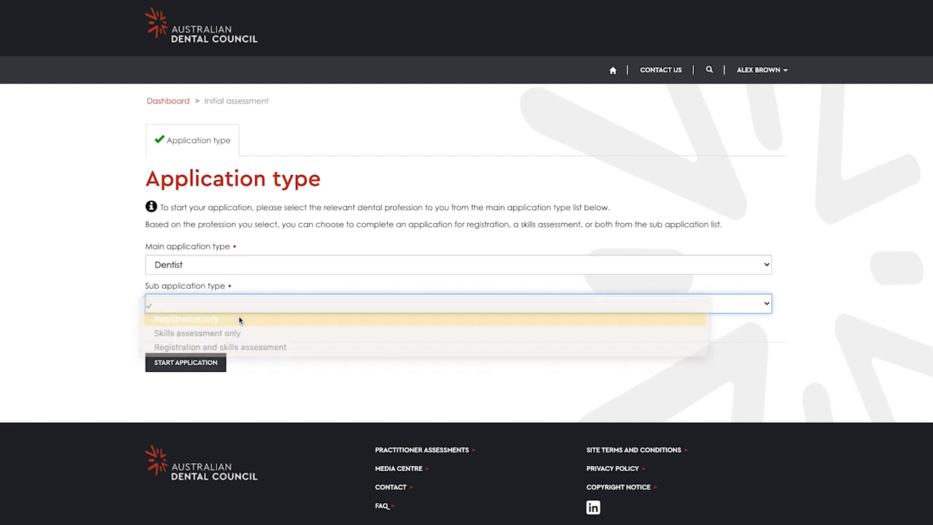
{"action": "left_click", "coordinate": [210, 366]}
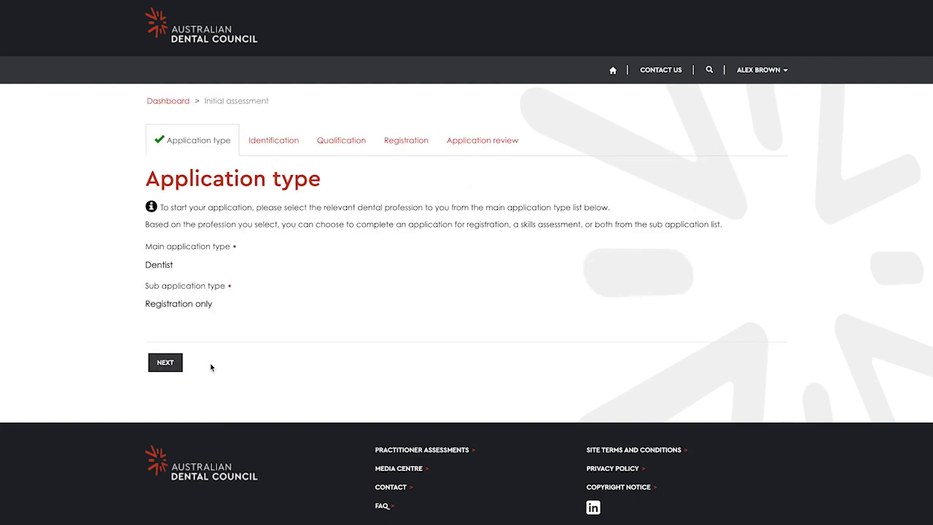
{"action": "left_click", "coordinate": [166, 363]}
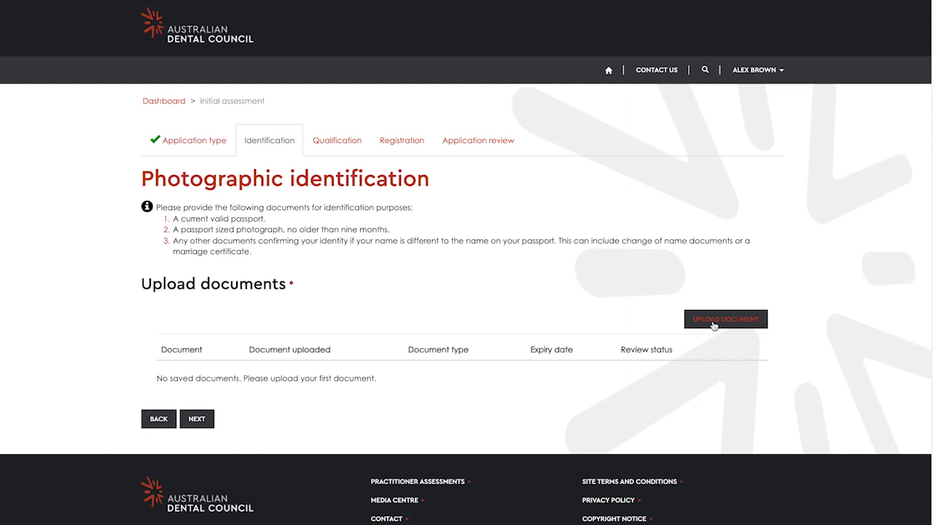
- Begin an identification document upload and set its document type to 3_Passport
{"action": "left_click", "coordinate": [736, 321]}
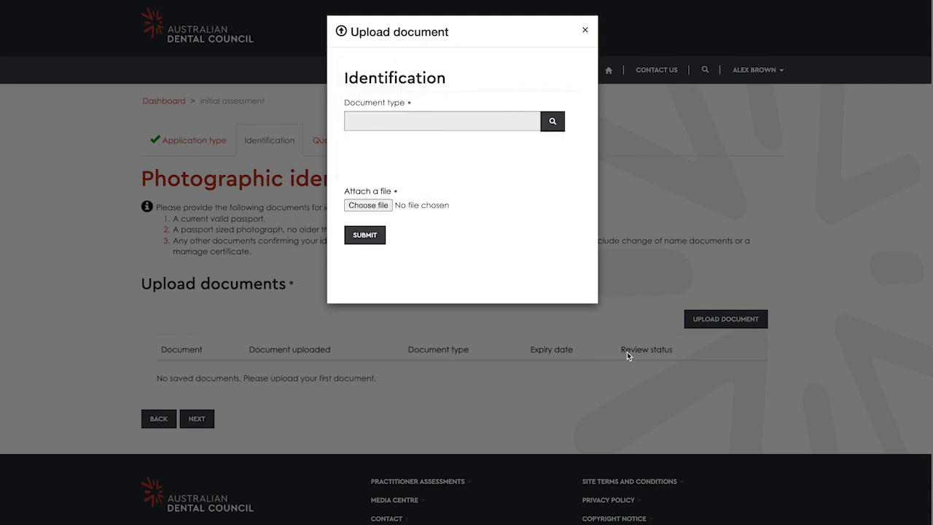
{"action": "left_click", "coordinate": [545, 123]}
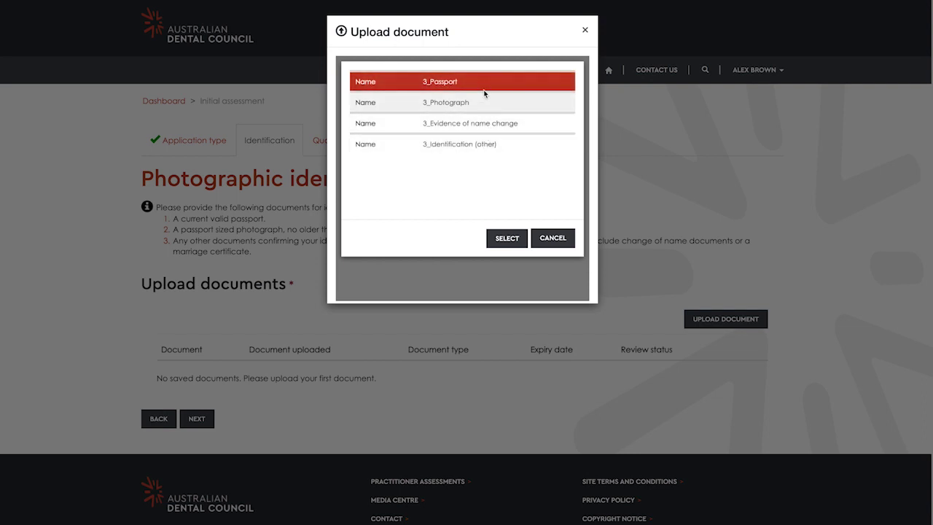
{"action": "key", "text": "Tab"}
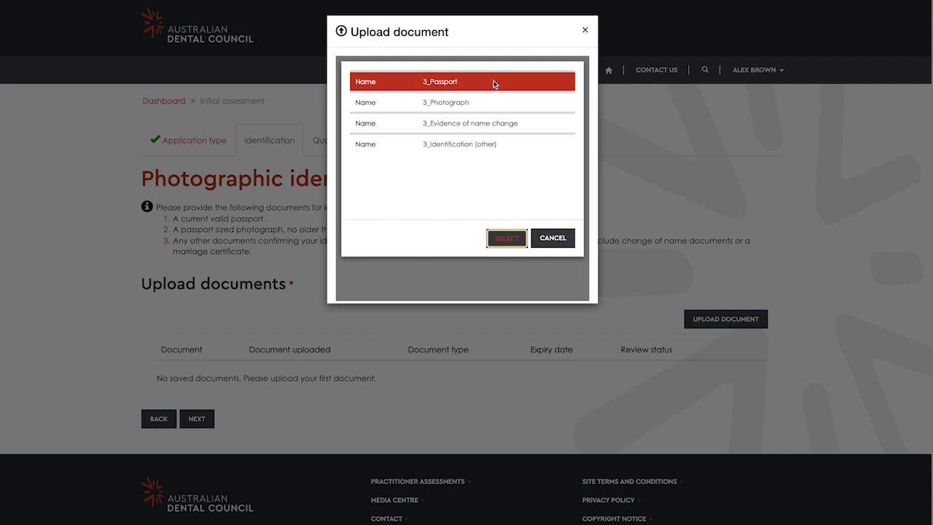
{"action": "left_click", "coordinate": [508, 238]}
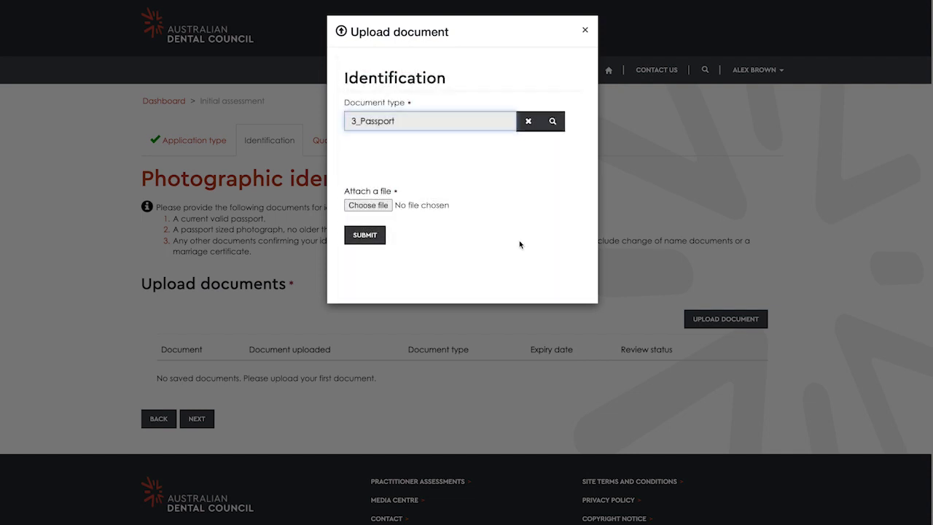
- Attach the passport page JPEG from the ADC Connect videos folder and submit the upload
{"action": "left_click", "coordinate": [391, 206]}
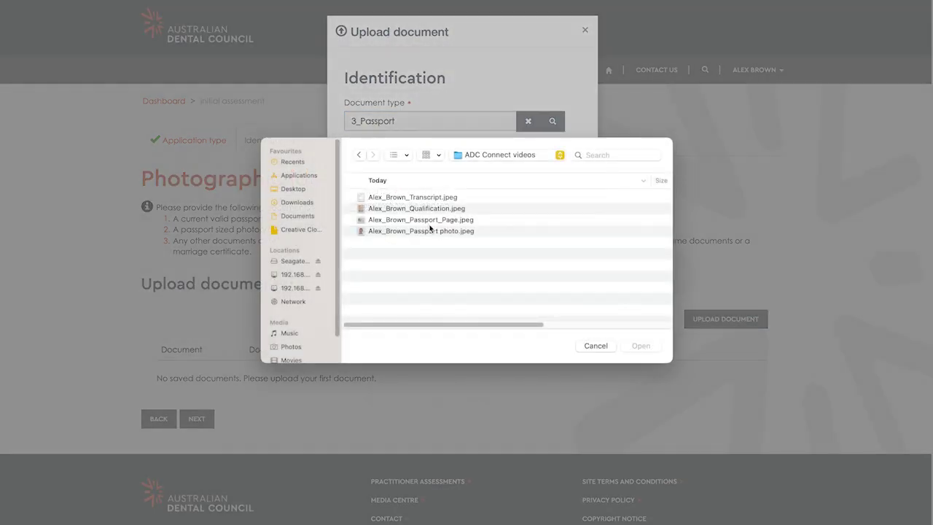
{"action": "left_click", "coordinate": [430, 232]}
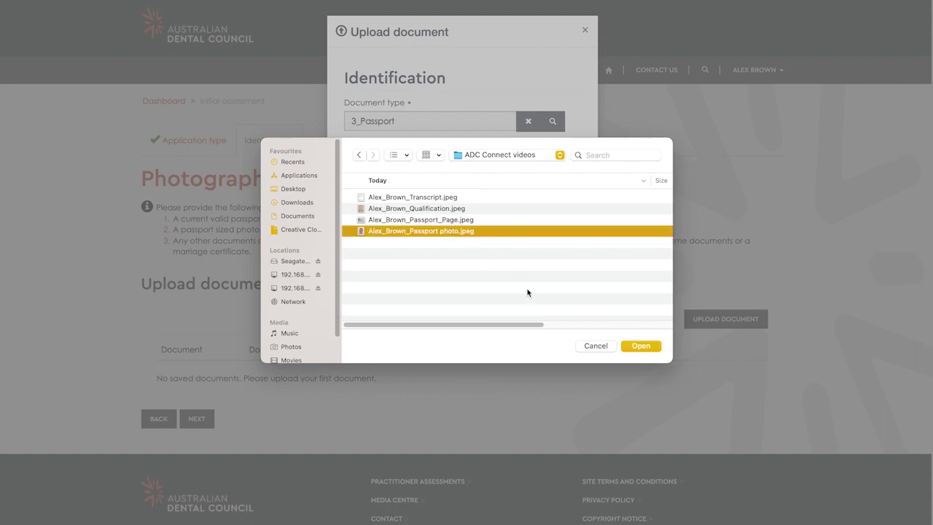
{"action": "left_click", "coordinate": [458, 221]}
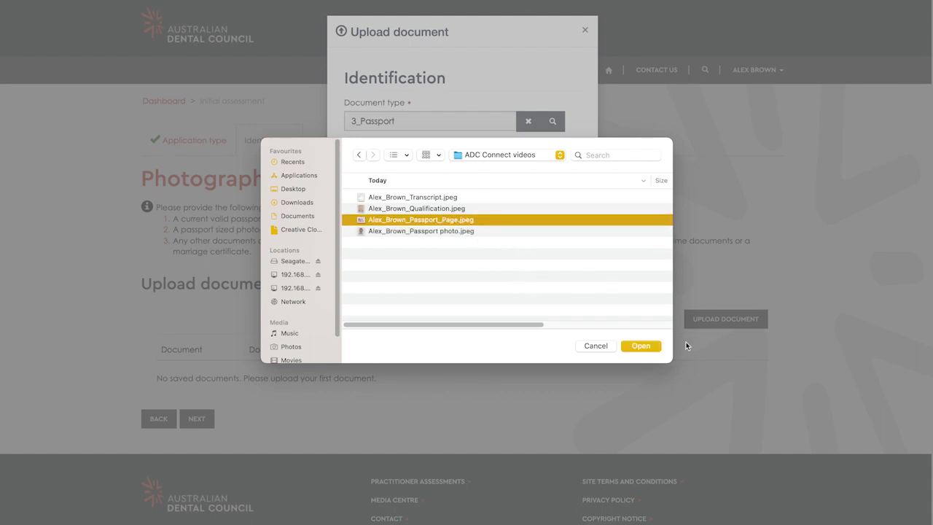
{"action": "left_click", "coordinate": [642, 347]}
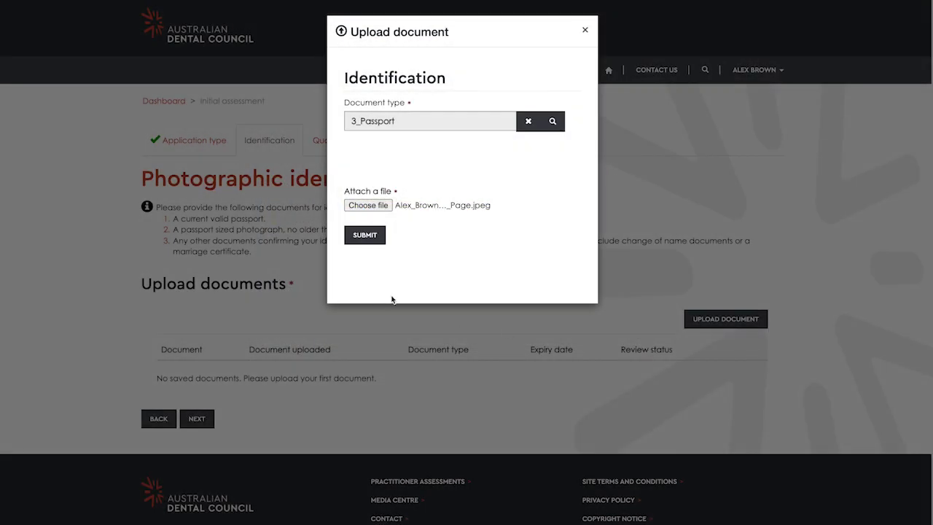
{"action": "left_click", "coordinate": [372, 237]}
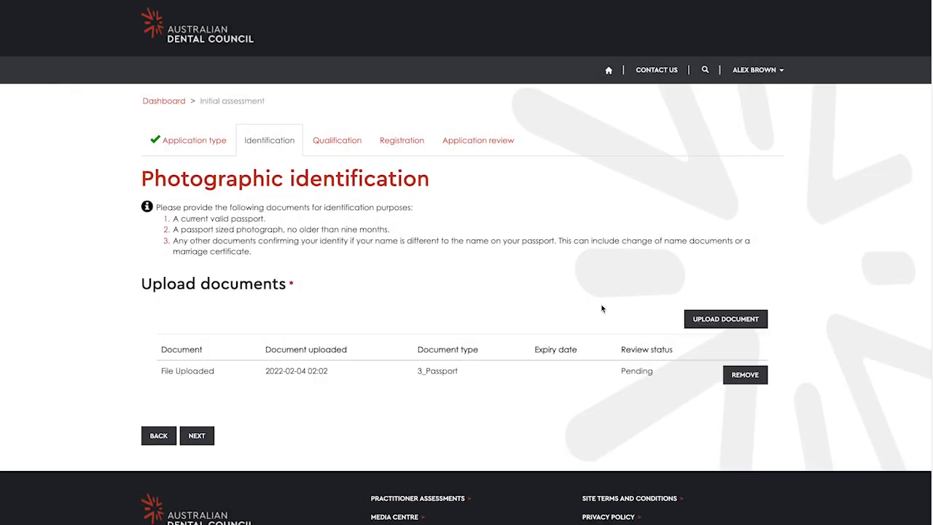
- Upload a second identification document of type 3_Photograph and continue to the qualification section
{"action": "left_click", "coordinate": [712, 323]}
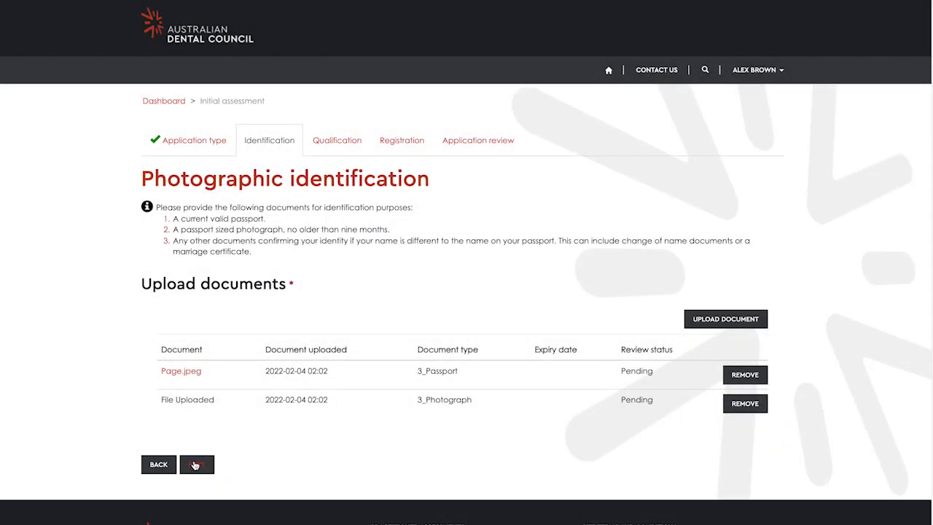
{"action": "left_click", "coordinate": [194, 465]}
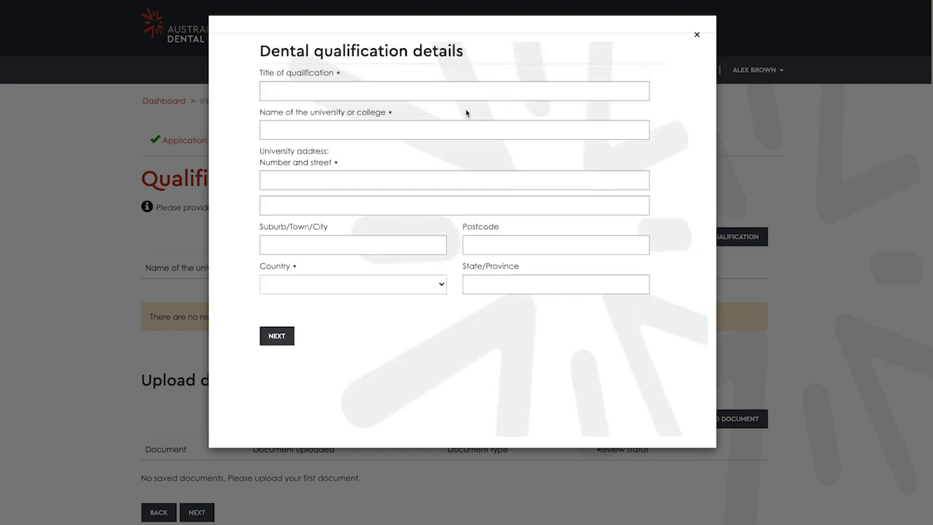
- Fill in the qualification as Bachelor of Dental Surgery at Maldives National University, with the university's address and country MALDIVES, and continue
{"action": "left_click", "coordinate": [463, 92]}
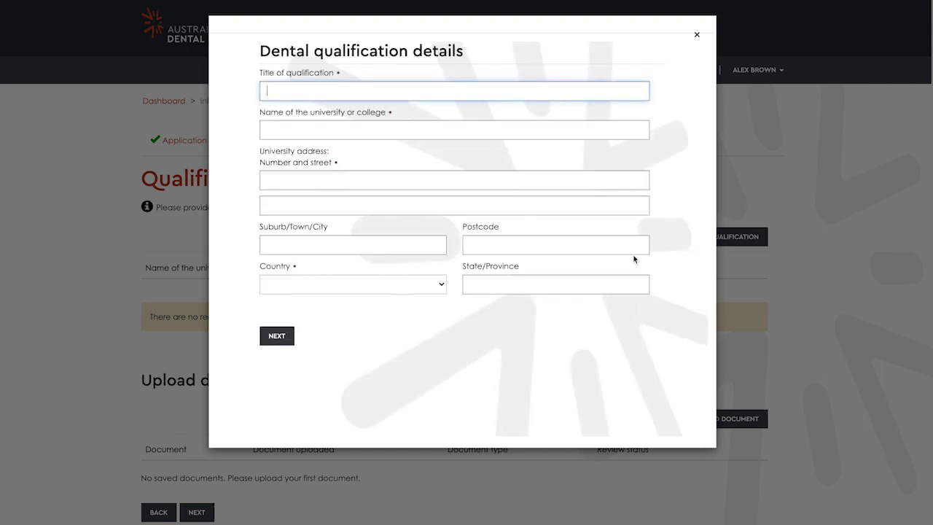
{"action": "type", "text": "Bachelor of Dental Sur"}
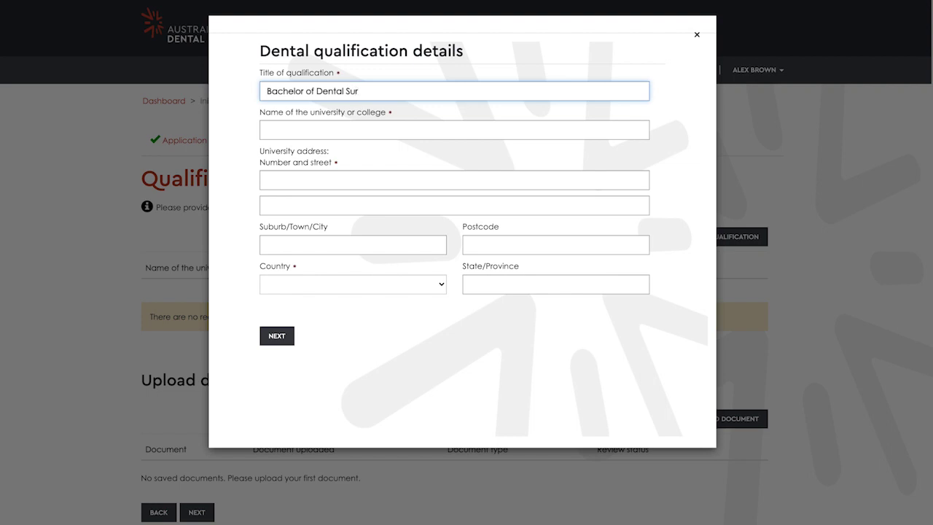
{"action": "type", "text": "gery"}
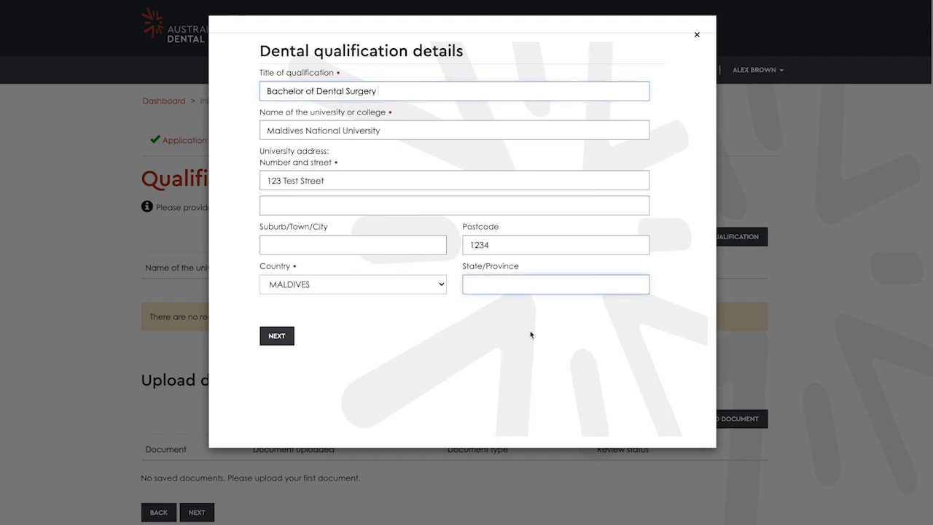
{"action": "type", "text": "Maldives"}
{"action": "left_click", "coordinate": [277, 337]}
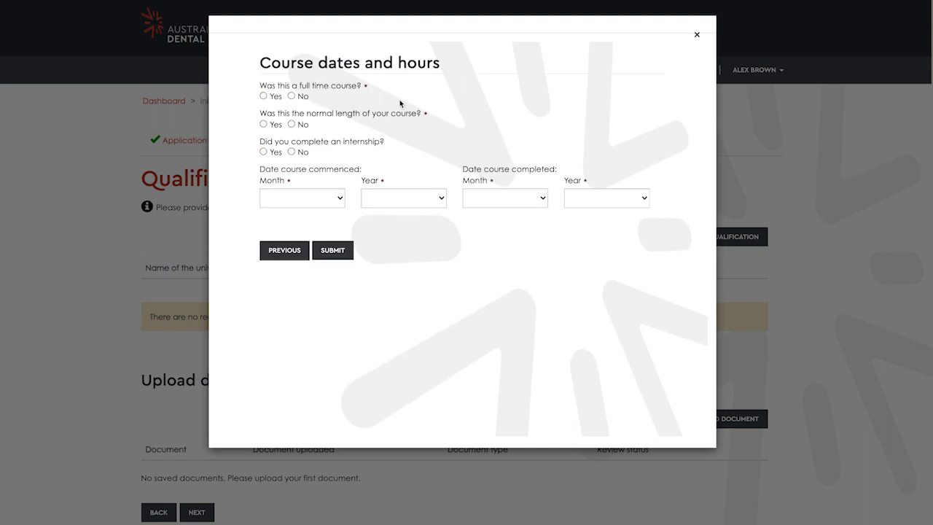
- Record a full-time, normal-length course from June 2000 to May 2005 with an internship from June 2004 to May 2005, and submit the qualification
{"action": "left_click", "coordinate": [264, 96]}
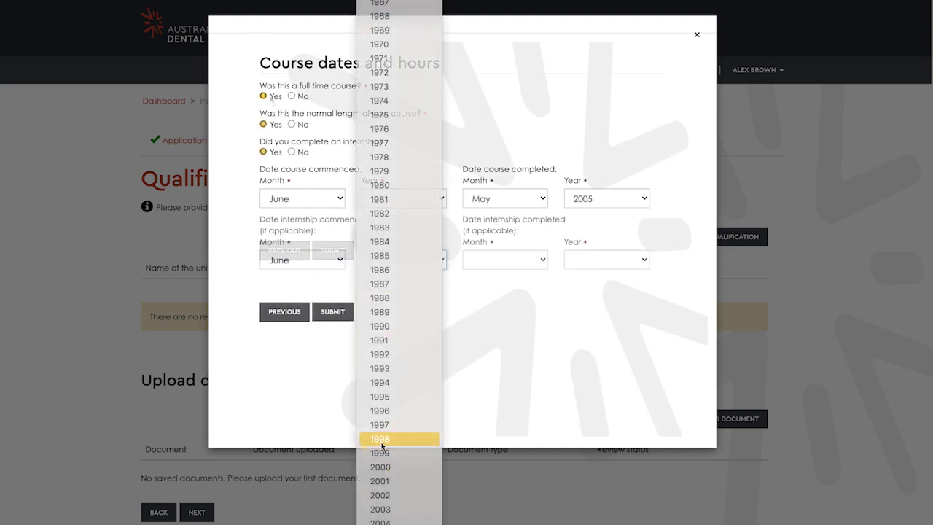
{"action": "left_click", "coordinate": [461, 419]}
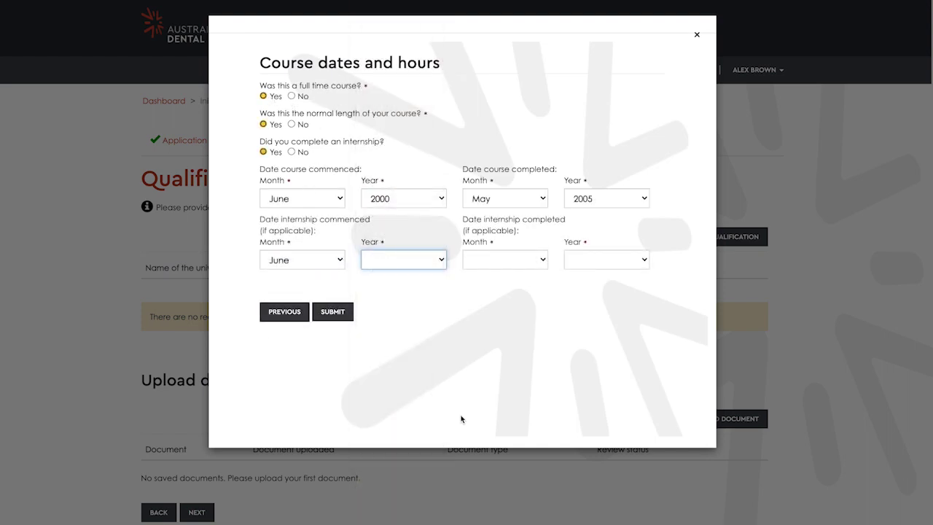
{"action": "left_click", "coordinate": [495, 262]}
{"action": "left_click", "coordinate": [495, 333]}
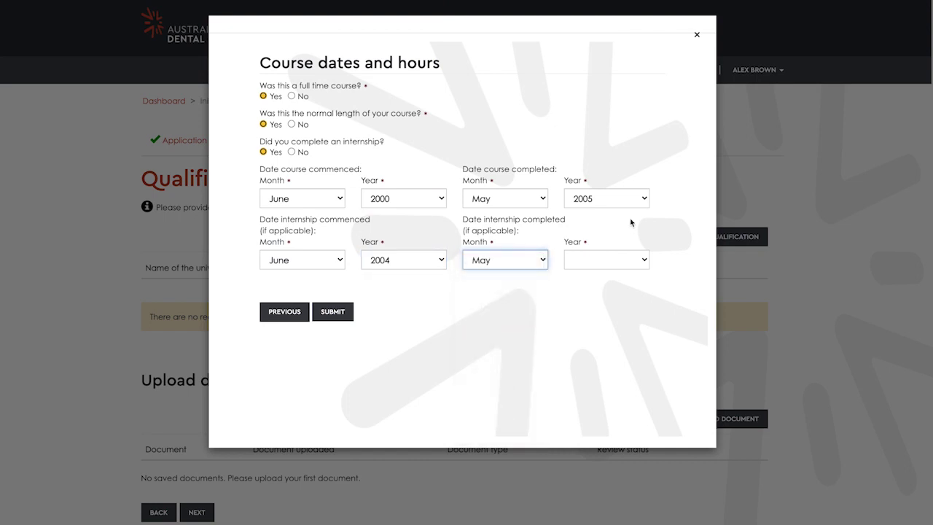
{"action": "left_click", "coordinate": [628, 260]}
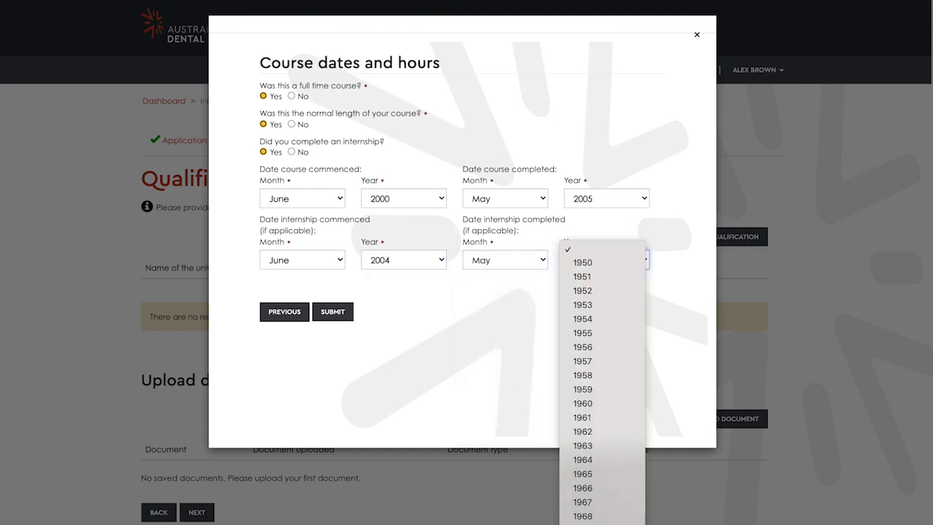
{"action": "type", "text": "2005"}
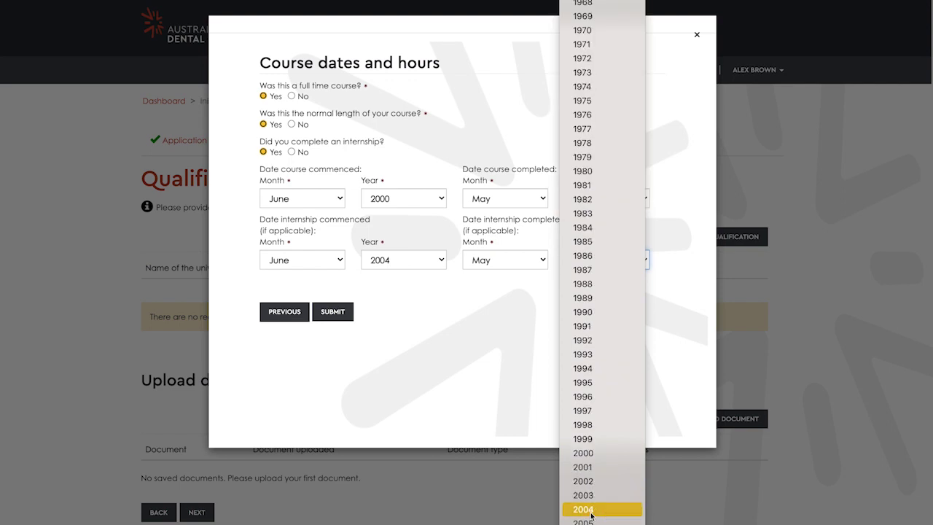
{"action": "left_click", "coordinate": [587, 521]}
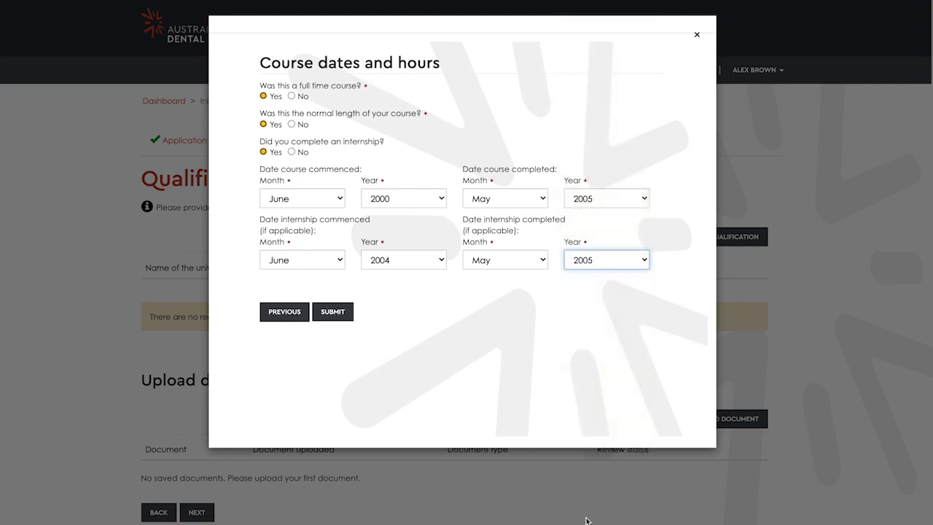
{"action": "left_click", "coordinate": [332, 313]}
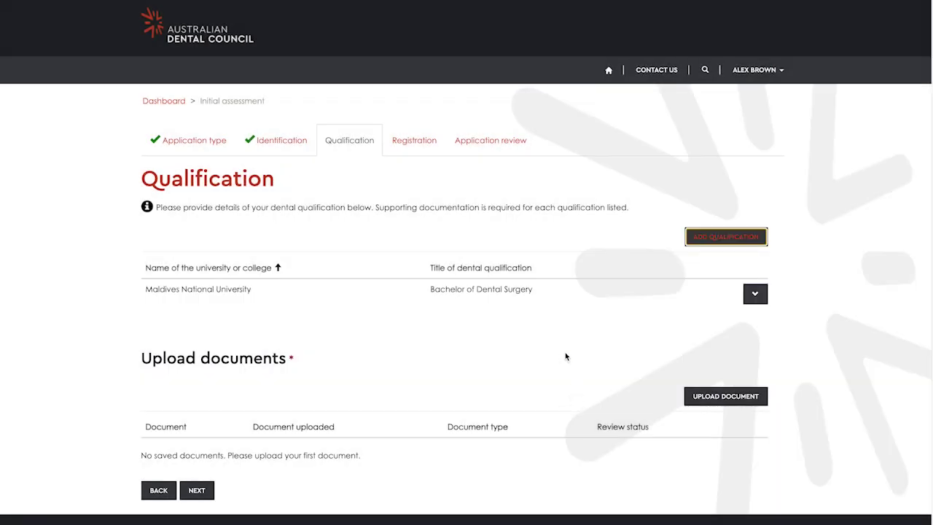
- Upload the qualification JPEG from the ADC Connect videos folder as a supporting document of type 5_Degree certificate
{"action": "left_click", "coordinate": [740, 395]}
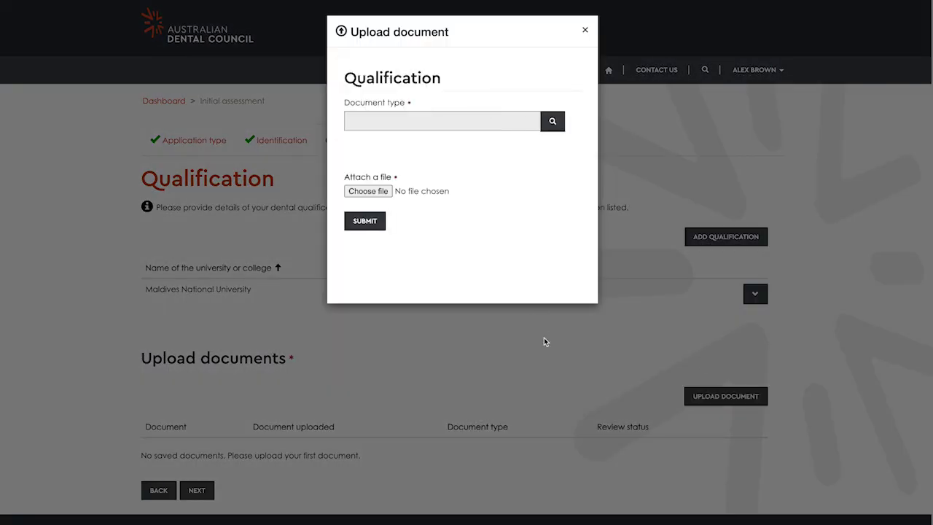
{"action": "left_click", "coordinate": [552, 123]}
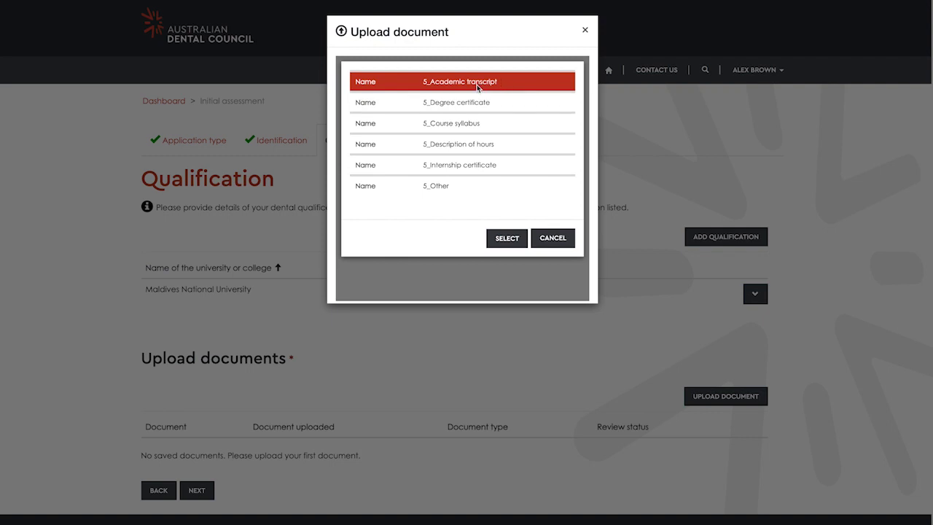
{"action": "left_click", "coordinate": [512, 100]}
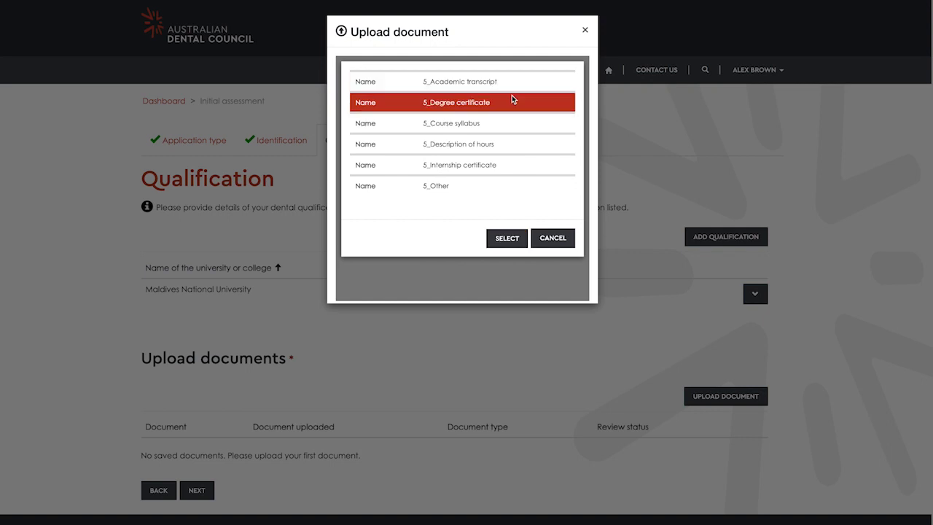
{"action": "left_click", "coordinate": [508, 238]}
{"action": "left_click", "coordinate": [387, 192]}
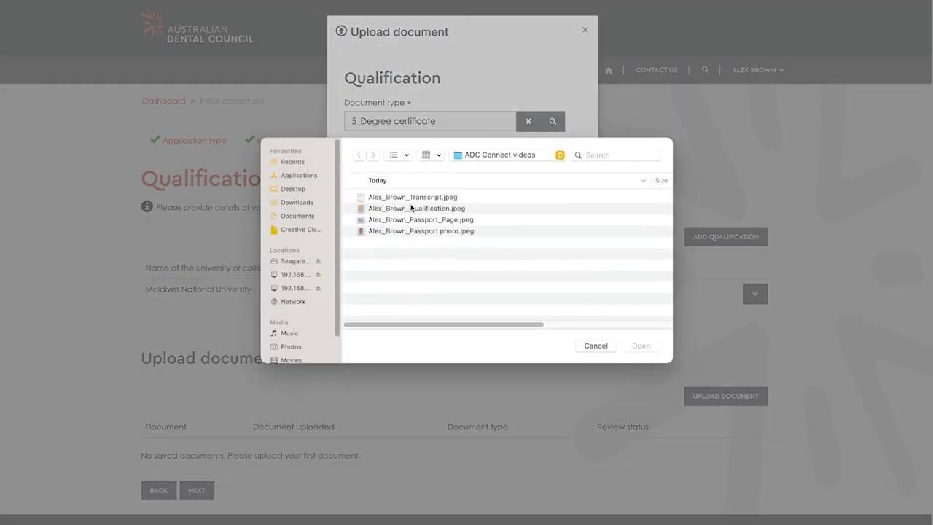
{"action": "left_click", "coordinate": [416, 208]}
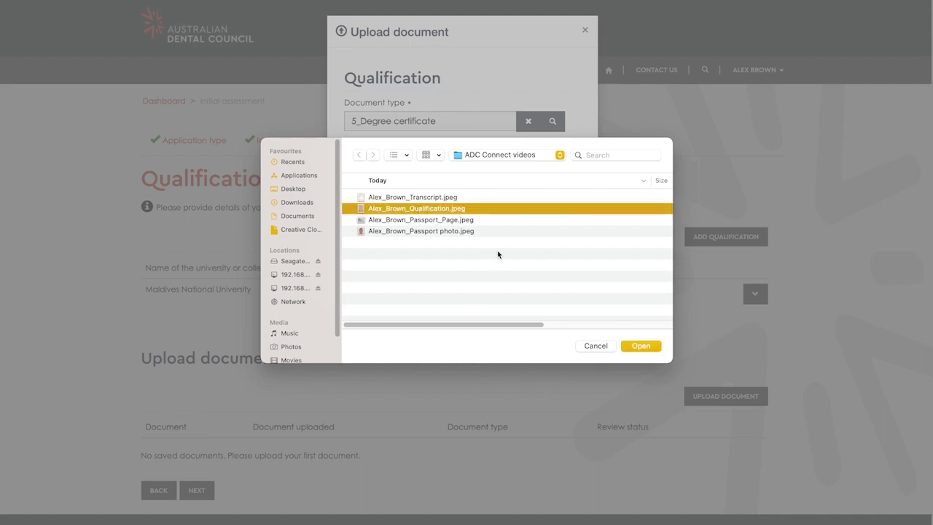
{"action": "left_click", "coordinate": [632, 345]}
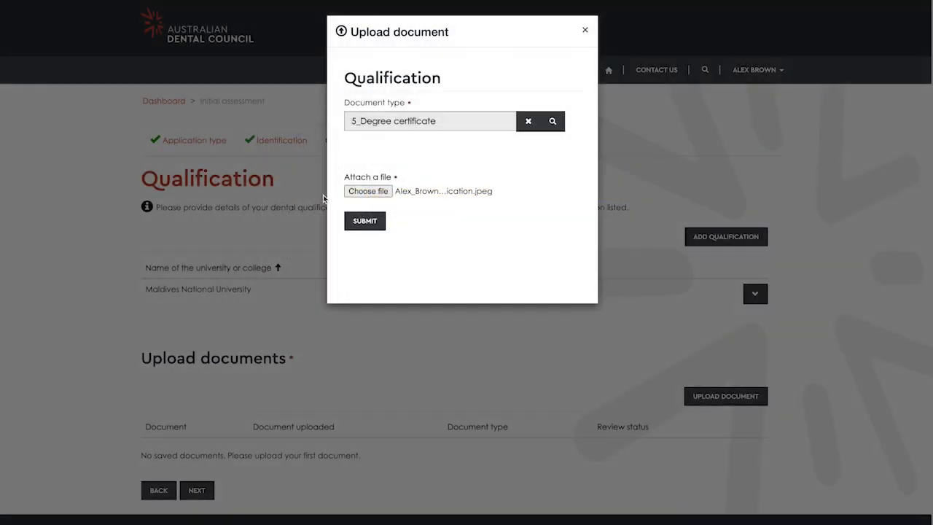
{"action": "left_click", "coordinate": [372, 222]}
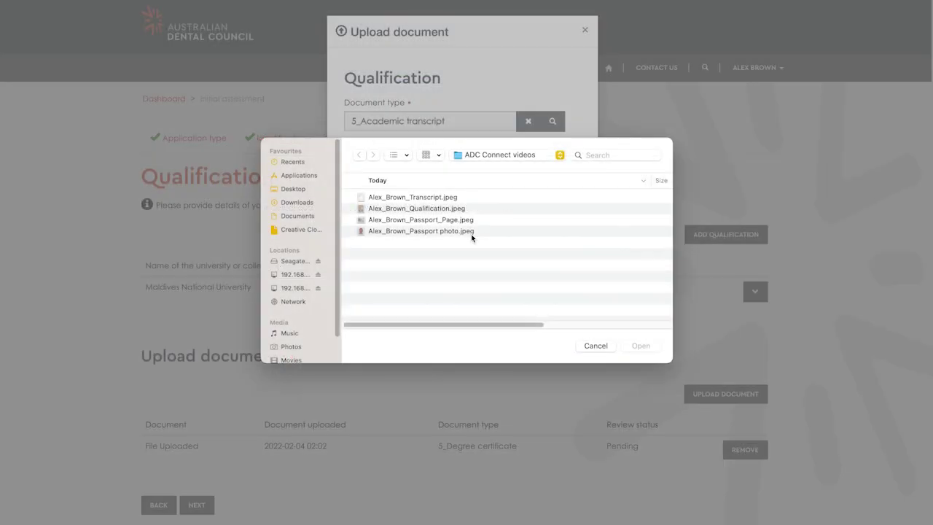
- Upload the transcript JPEG as document type 5_Academic transcript and continue to the registration section
{"action": "left_click", "coordinate": [453, 198]}
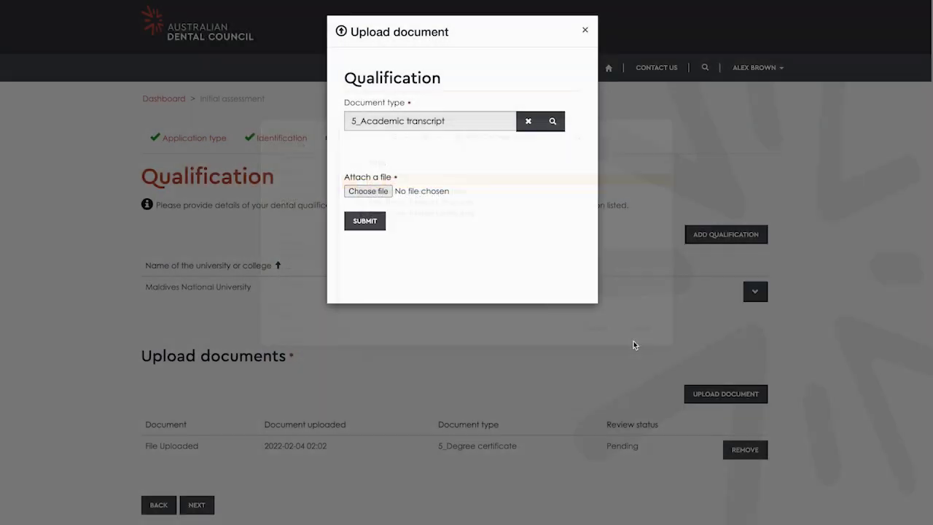
{"action": "left_click", "coordinate": [636, 345]}
{"action": "left_click", "coordinate": [363, 224]}
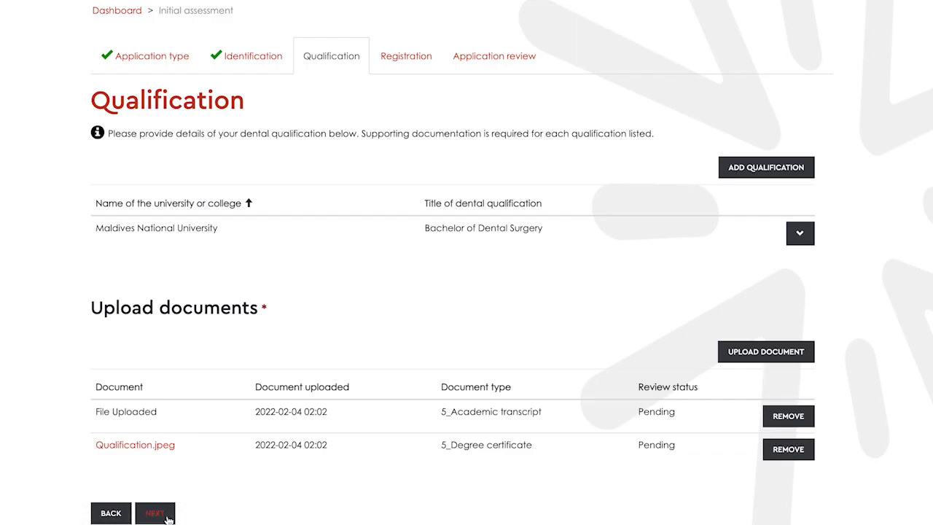
{"action": "left_click", "coordinate": [167, 518]}
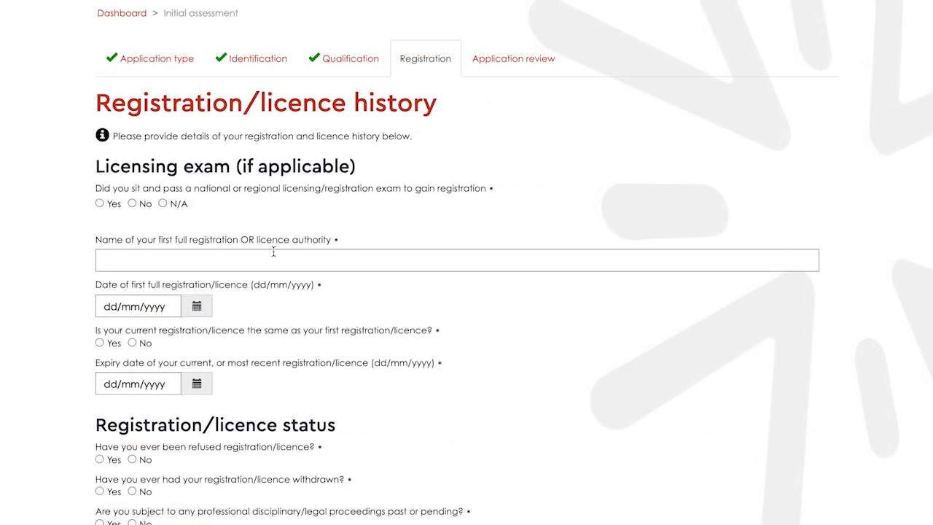
- Record a passed licensing exam, Earth dental practitioner examination, and same first and current registration with Earth registration authority, dated 01/07/2005 and expiring 01/08/2022
{"action": "left_click", "coordinate": [109, 204]}
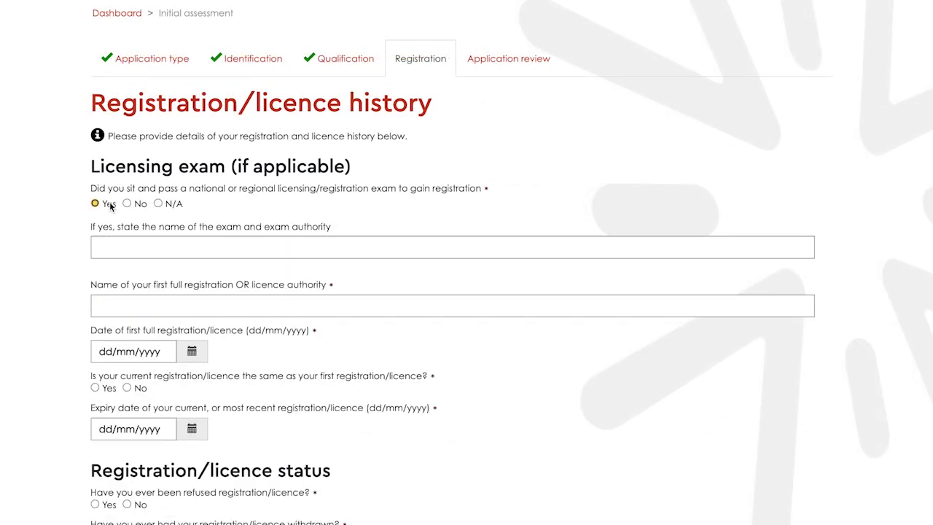
{"action": "left_click", "coordinate": [137, 247]}
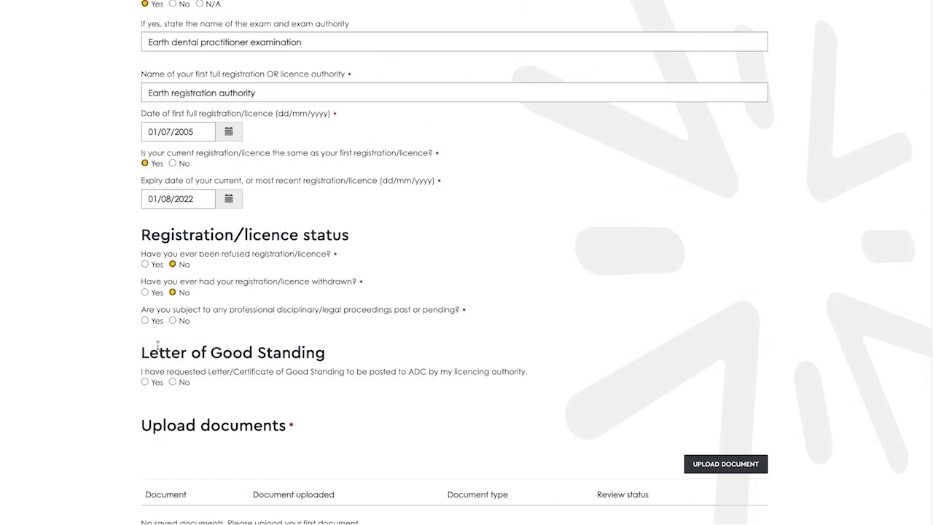
- Declare that a Letter of Good Standing has been requested from the licensing authority by answering Yes
{"action": "scroll", "coordinate": [157, 345], "scroll_direction": "down", "scroll_amount": 1}
{"action": "left_click", "coordinate": [173, 315]}
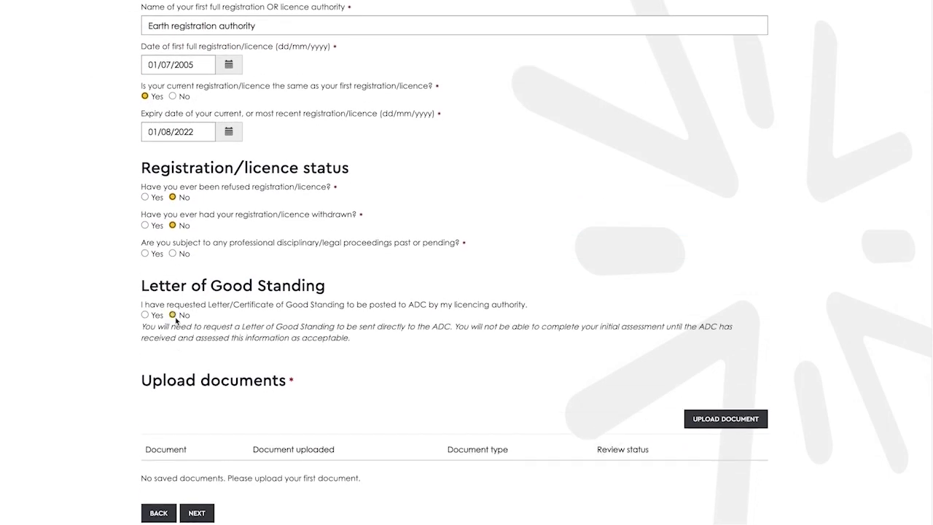
{"action": "scroll", "coordinate": [147, 316], "scroll_direction": "down", "scroll_amount": 1}
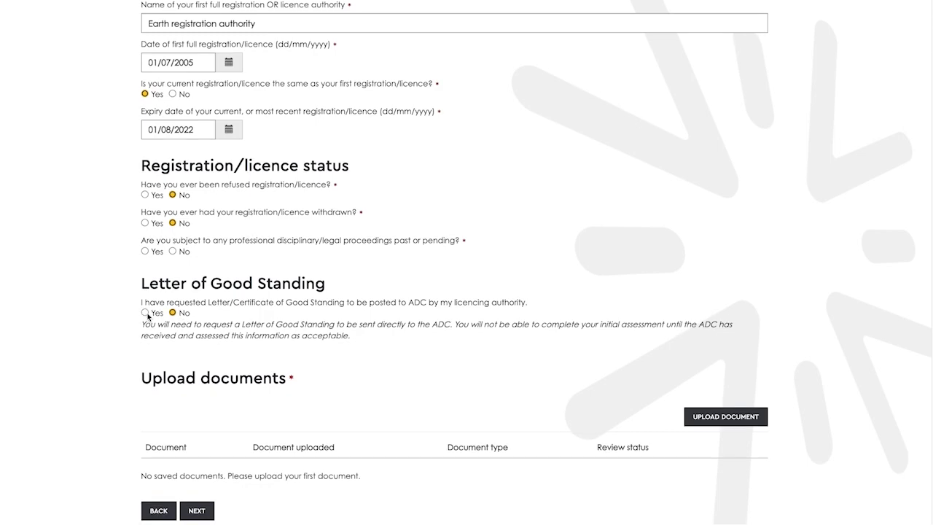
{"action": "left_click", "coordinate": [147, 313]}
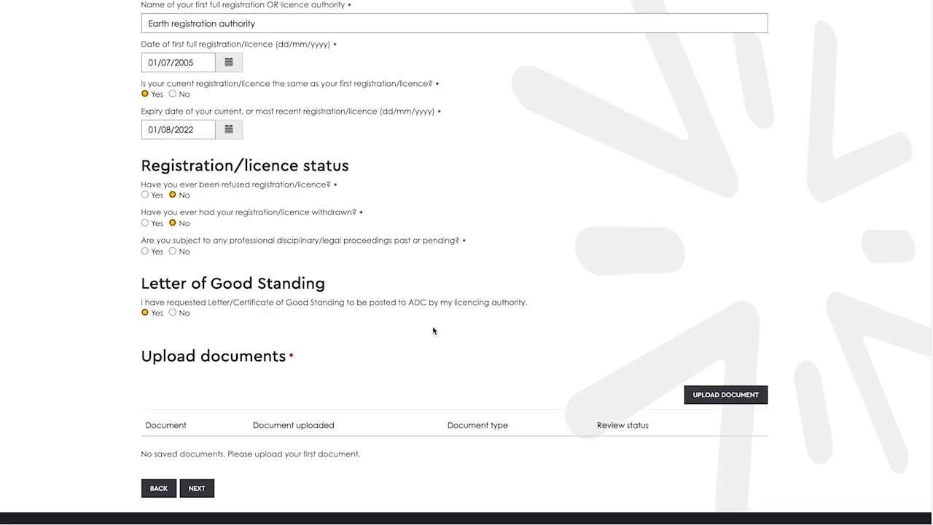
- Upload the registration PDF from the ADC Connect videos folder as document type 6_Current Registration
{"action": "scroll", "coordinate": [387, 354], "scroll_direction": "down", "scroll_amount": 2}
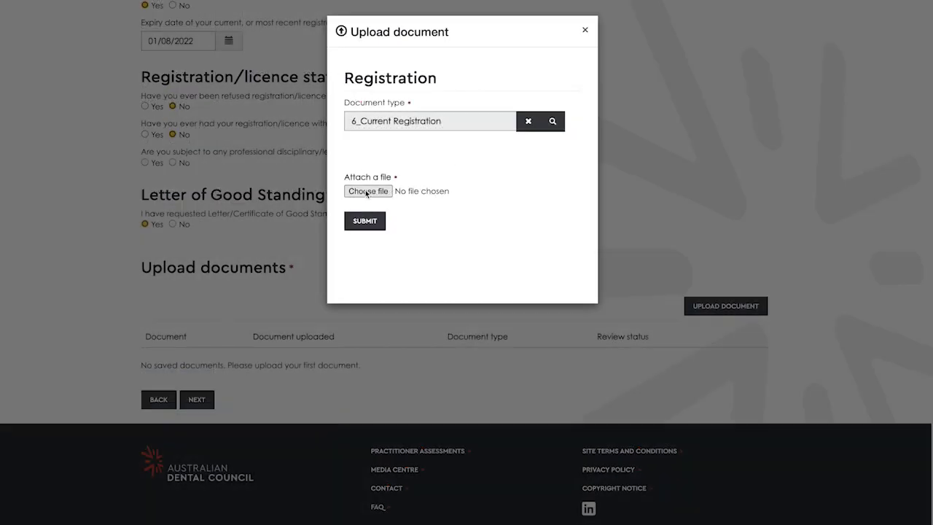
{"action": "left_click", "coordinate": [364, 192]}
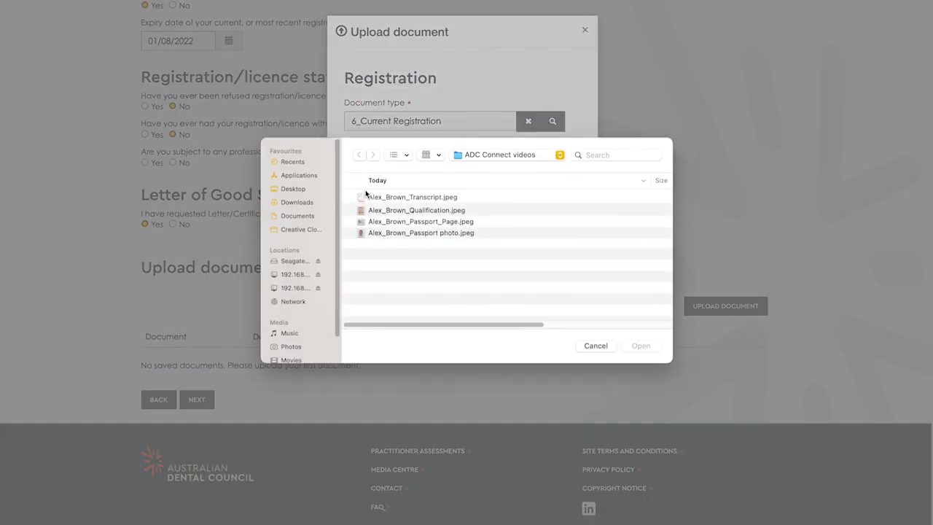
{"action": "left_click", "coordinate": [436, 209]}
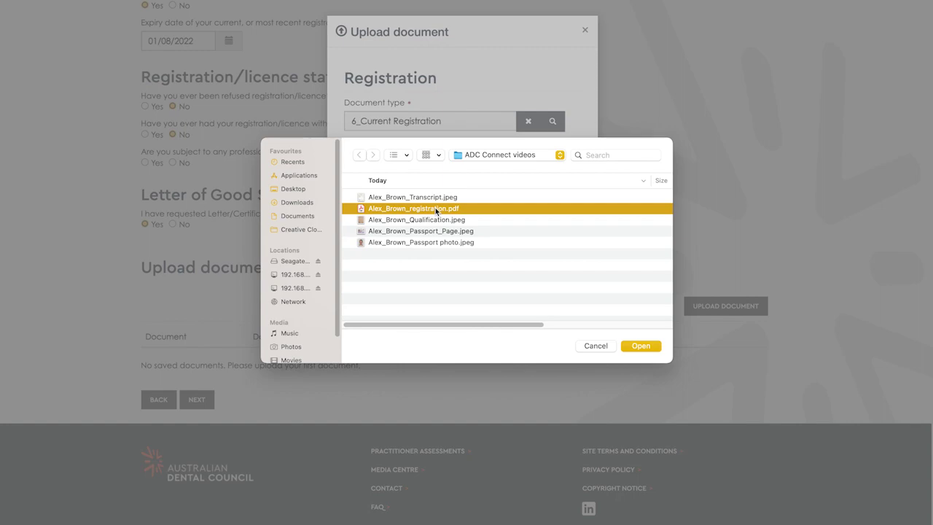
{"action": "left_click", "coordinate": [639, 349]}
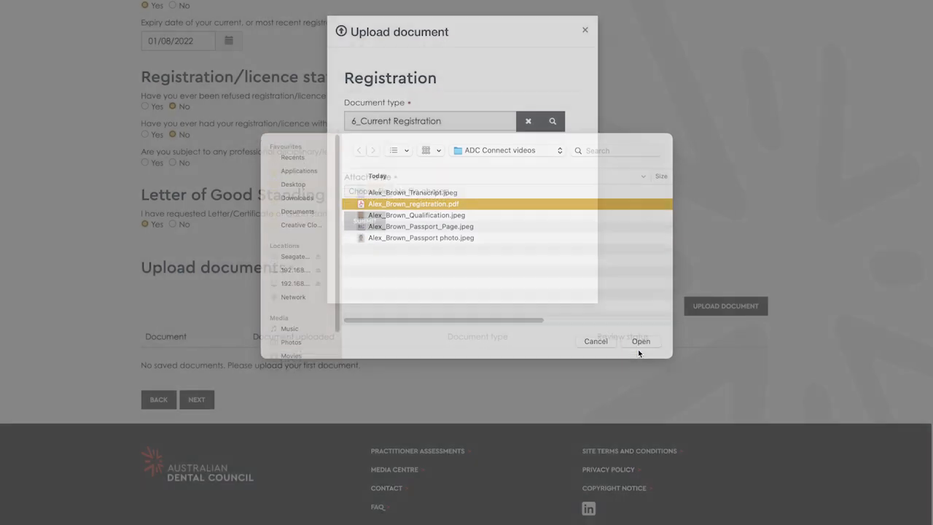
{"action": "left_click", "coordinate": [364, 221]}
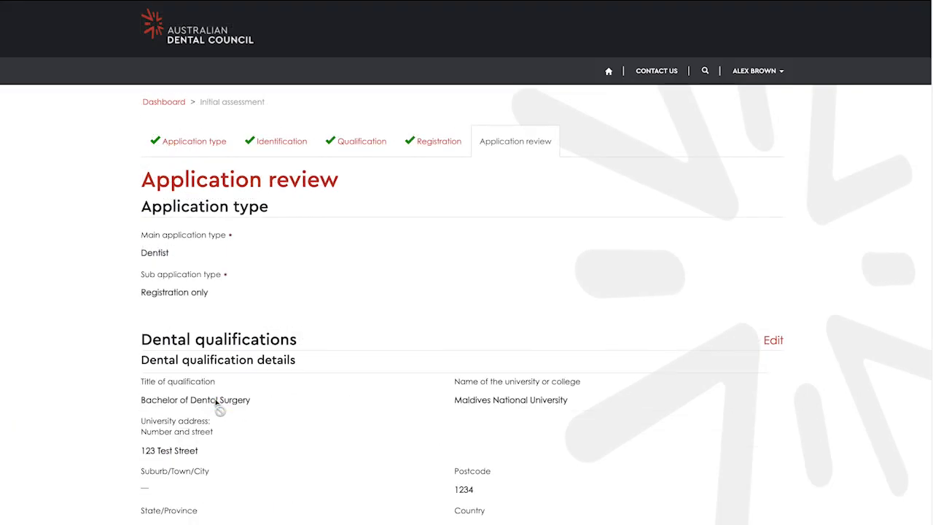
- Review the completed application through to the Letter of Good Standing section, then agree to all initial assessment declarations and proceed to payment
{"action": "scroll", "coordinate": [90, 352], "scroll_direction": "down", "scroll_amount": 1}
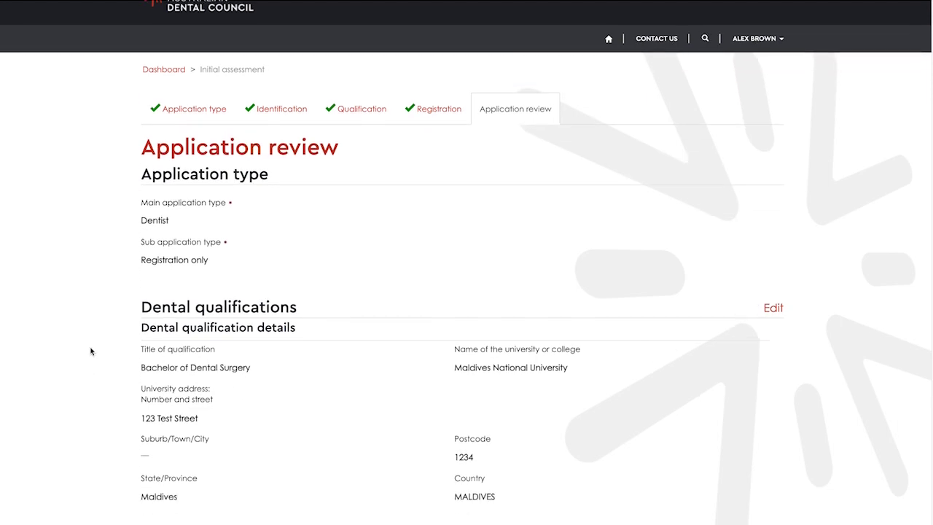
{"action": "scroll", "coordinate": [90, 352], "scroll_direction": "down", "scroll_amount": 5}
{"action": "scroll", "coordinate": [90, 351], "scroll_direction": "down", "scroll_amount": 10}
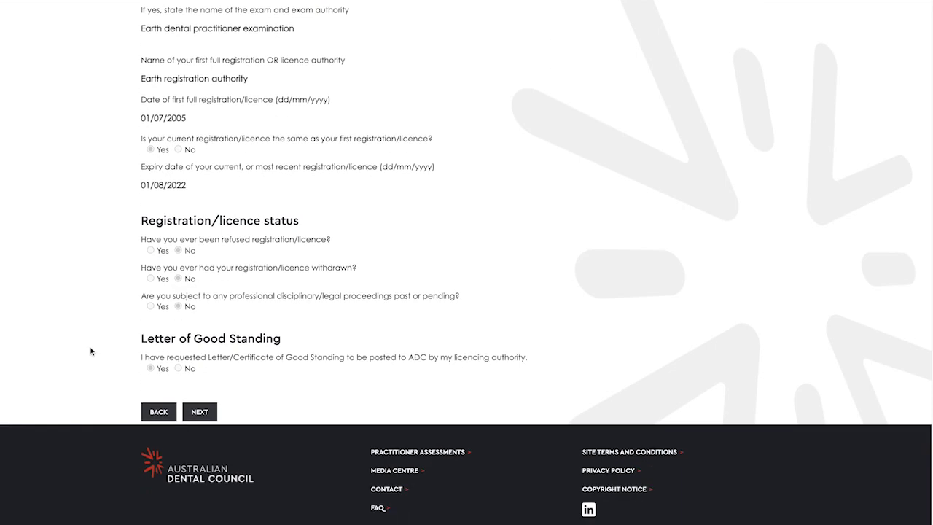
{"action": "left_click", "coordinate": [210, 415]}
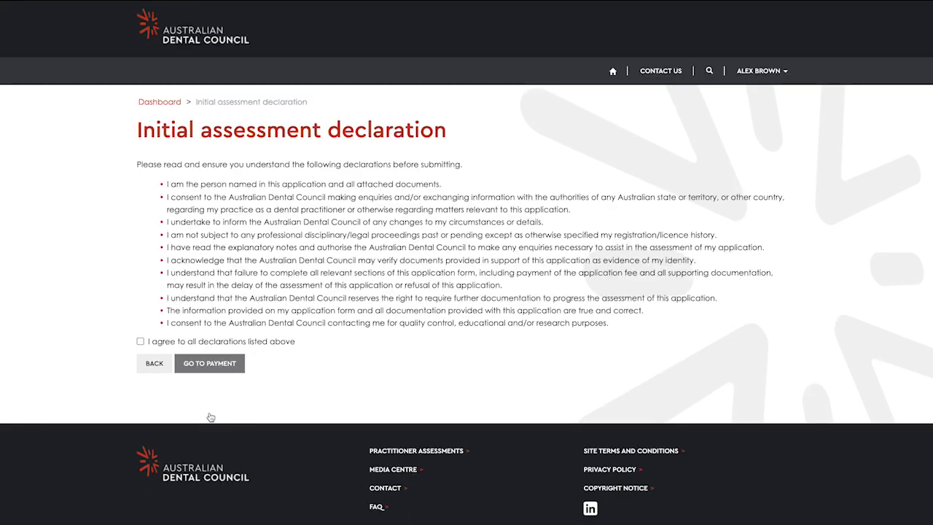
{"action": "left_click", "coordinate": [151, 343]}
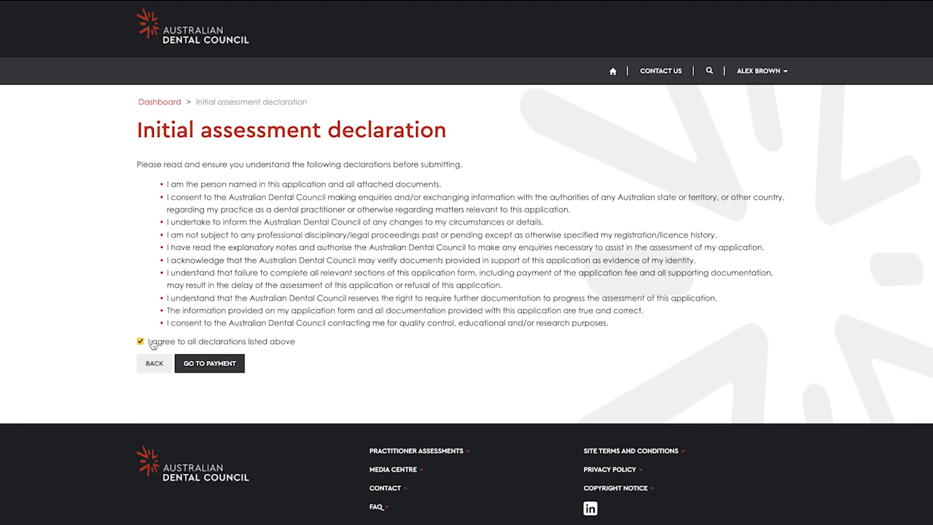
{"action": "left_click", "coordinate": [218, 373]}
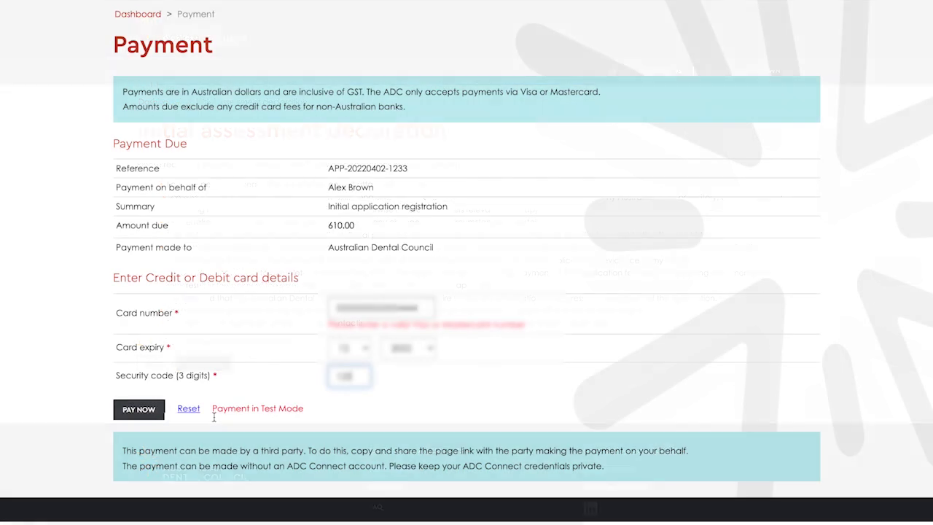
- Pay the initial application registration fee with the card number, expiry and security code, and return to the dashboard
{"action": "left_click", "coordinate": [156, 402]}
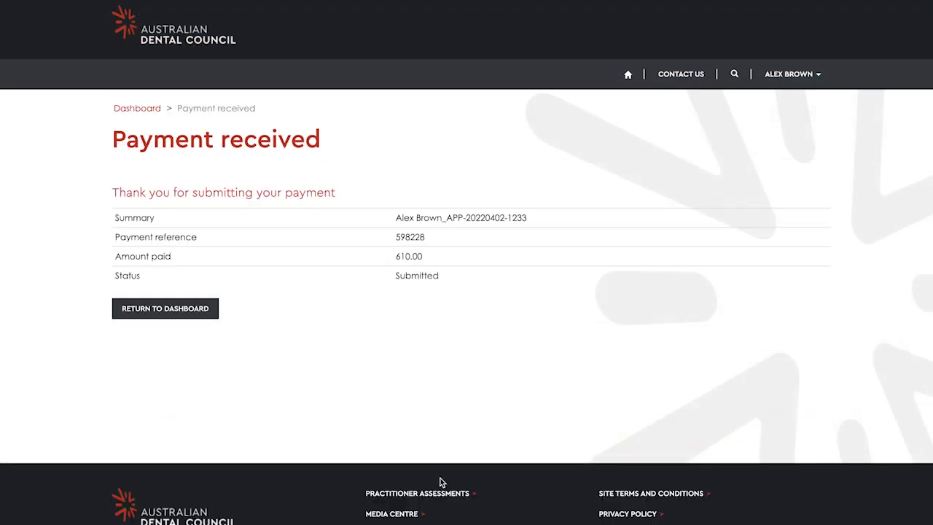
{"action": "left_click", "coordinate": [182, 315]}
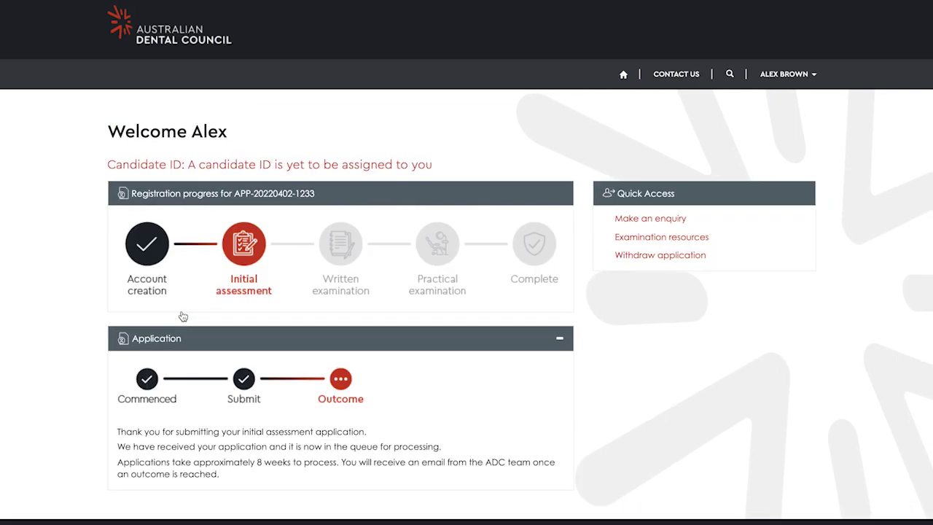